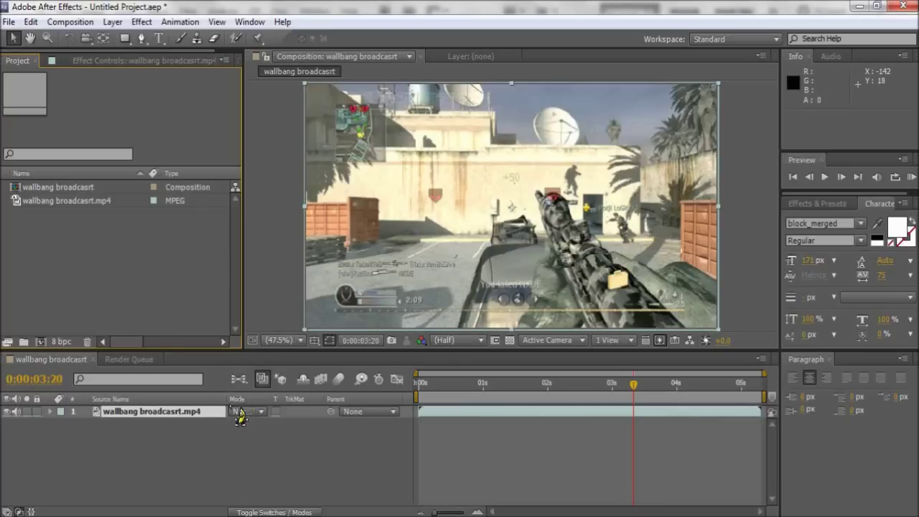
- With the wallbang broadcasrt.mp4 layer selected, export the current frame as Photoshop Layers
left_click(186, 415)
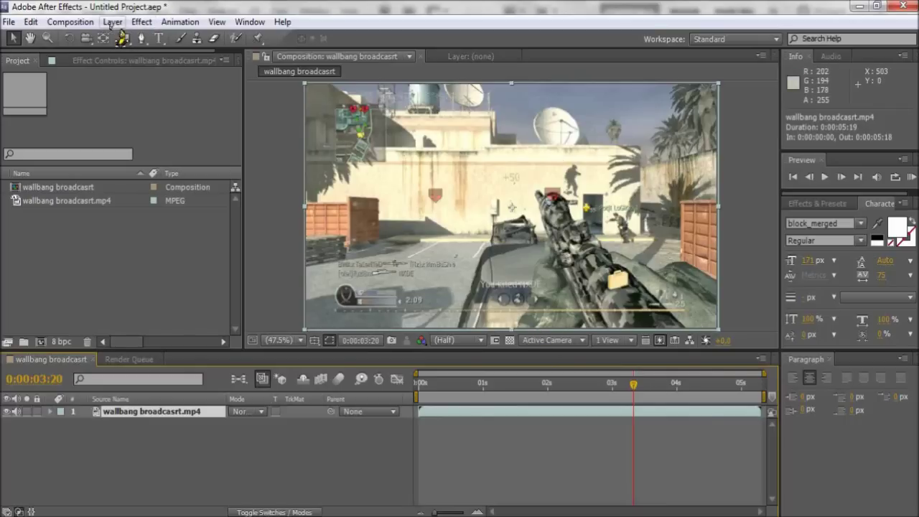
left_click(70, 21)
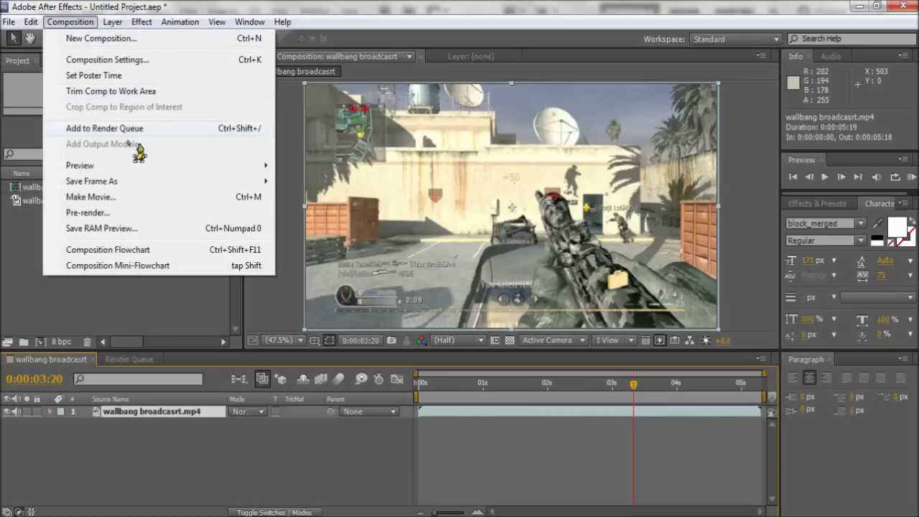
mouse_move(92, 180)
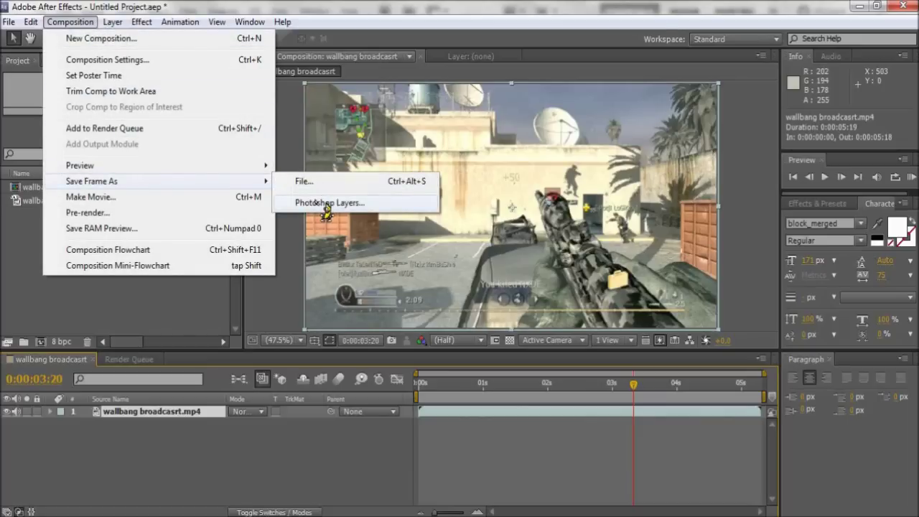
left_click(335, 203)
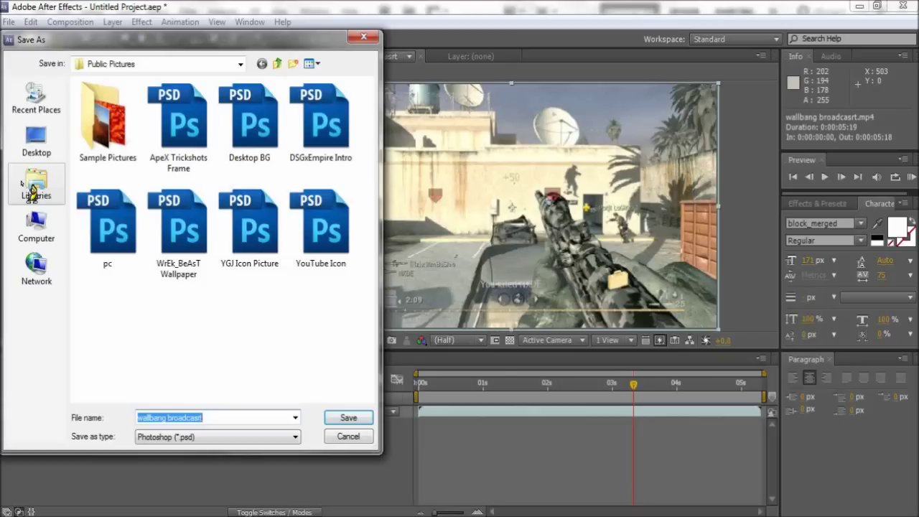
- Save the frame as wallbang broadcasrt.psd and open it in Photoshop
left_click(348, 422)
left_click(323, 481)
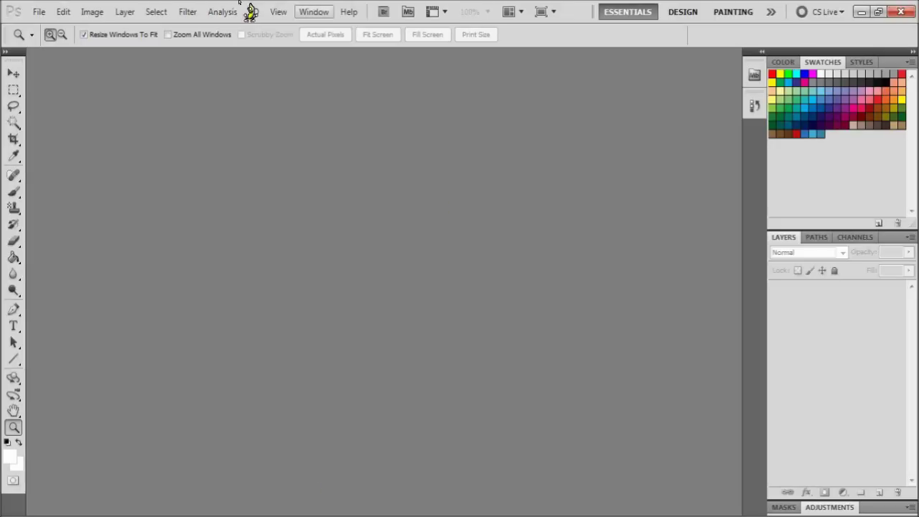
left_click(42, 13)
left_click(72, 40)
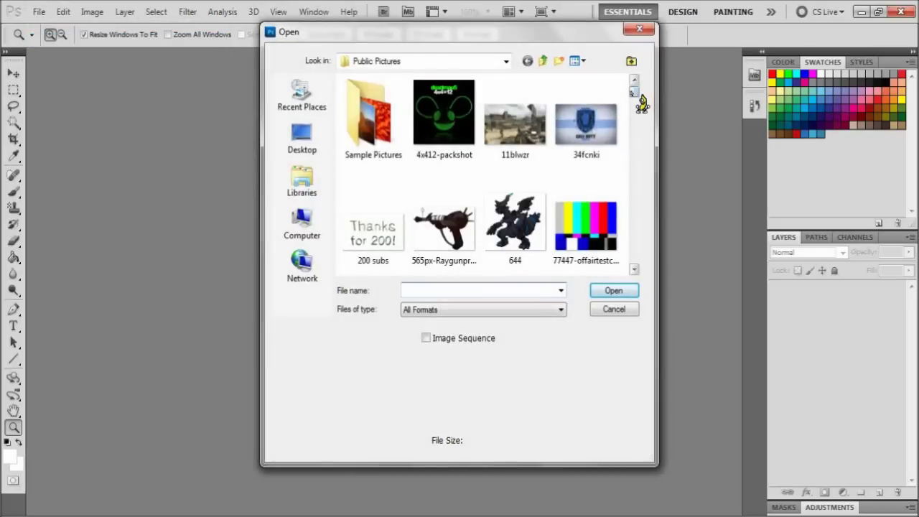
left_click_drag(633, 92, 639, 237)
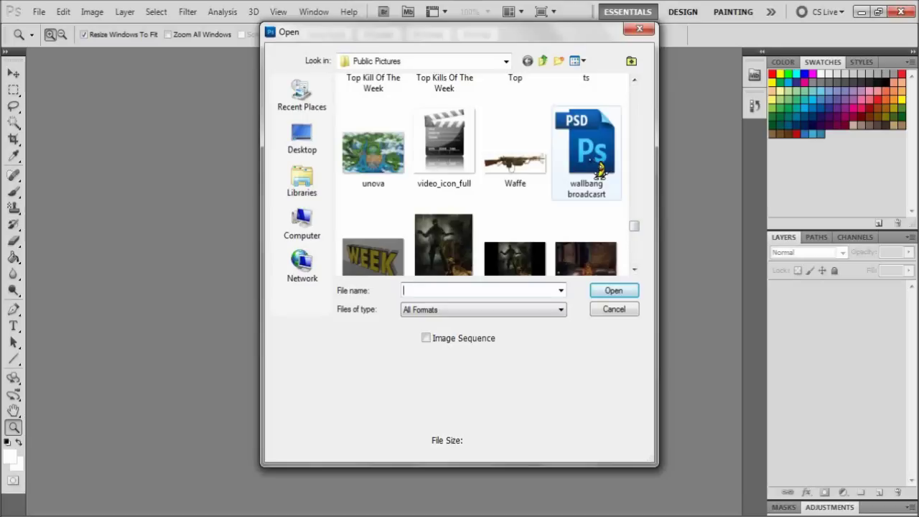
left_click(600, 171)
double_click(599, 170)
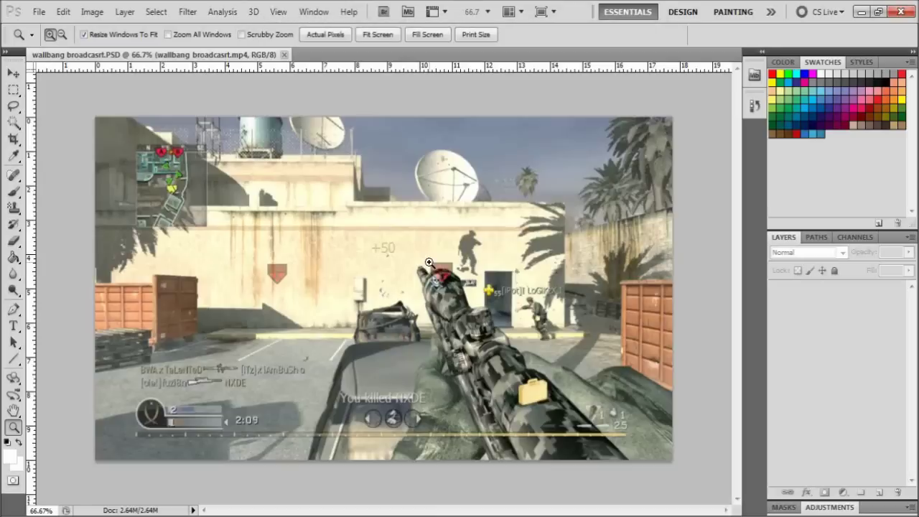
- Switch between After Effects and the open PSD, ending in Photoshop
left_click(861, 11)
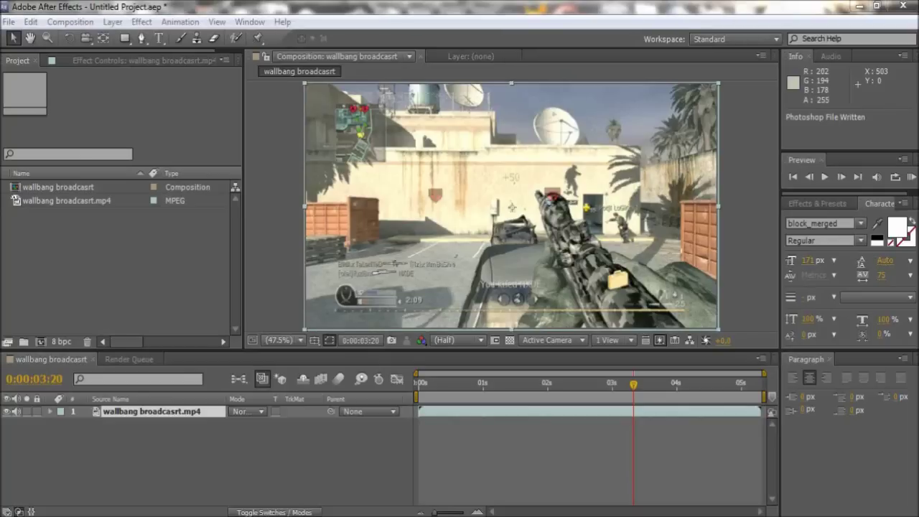
key("alt+Tab")
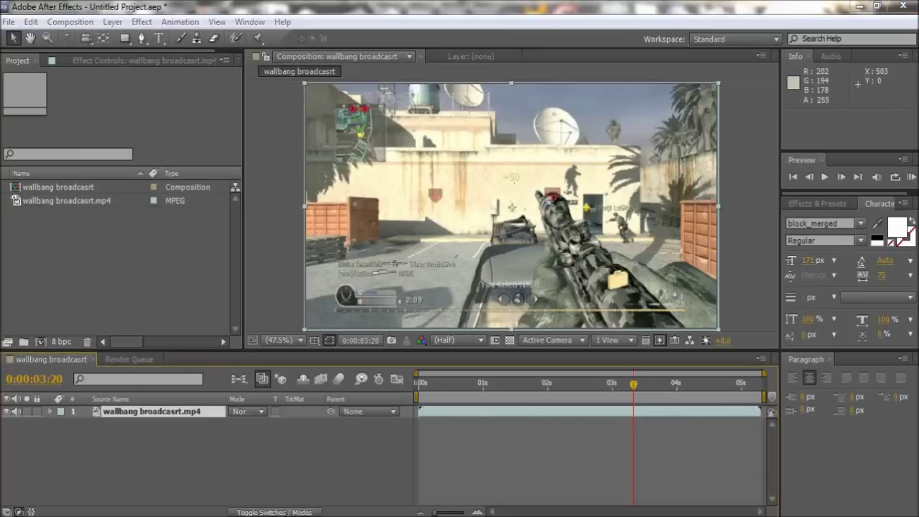
key("alt+Tab")
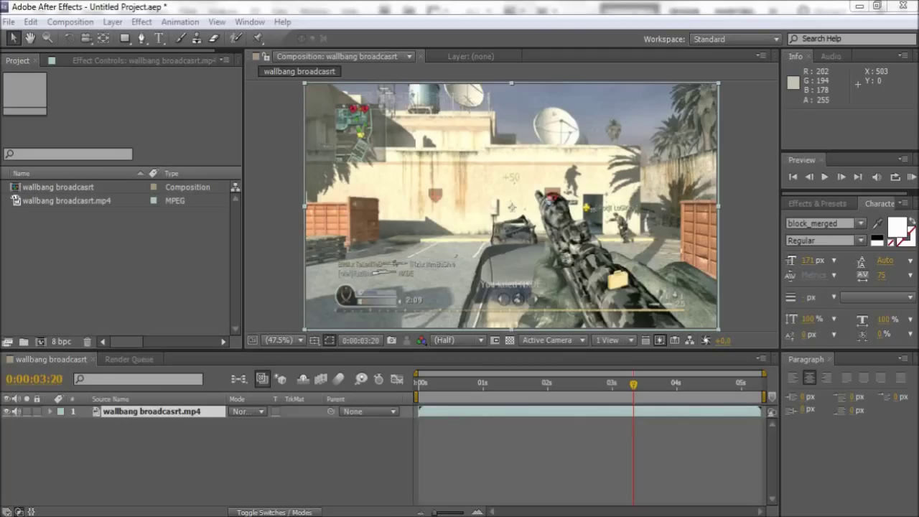
key("alt+Tab")
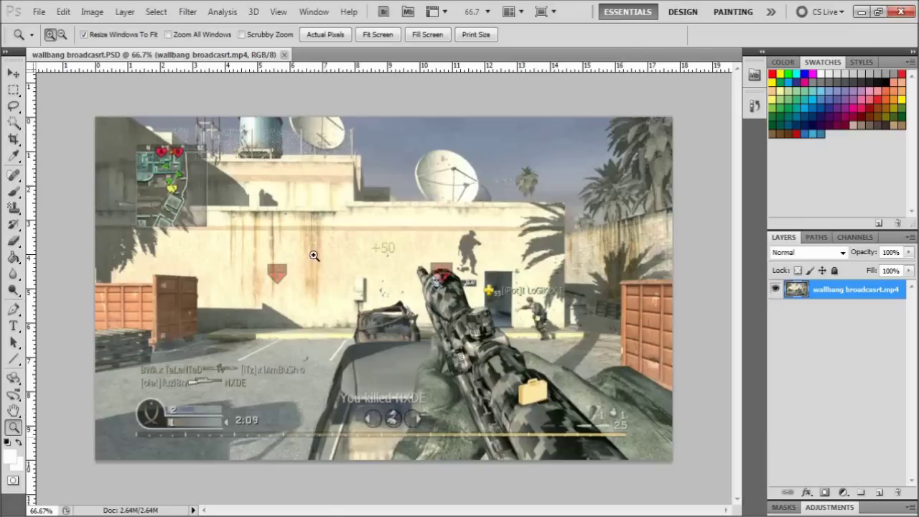
- Save the frame as wallbang broadcasrt.png without interlacing, then return to After Effects
left_click(37, 12)
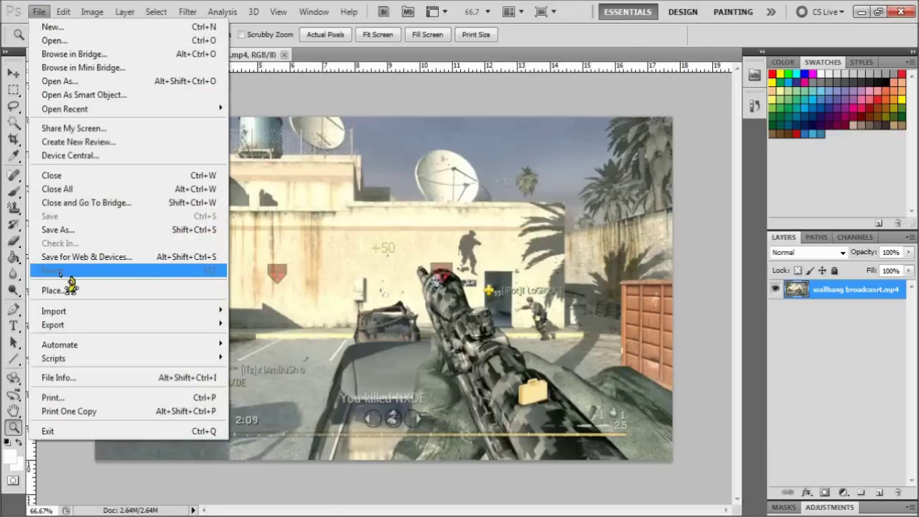
left_click(92, 230)
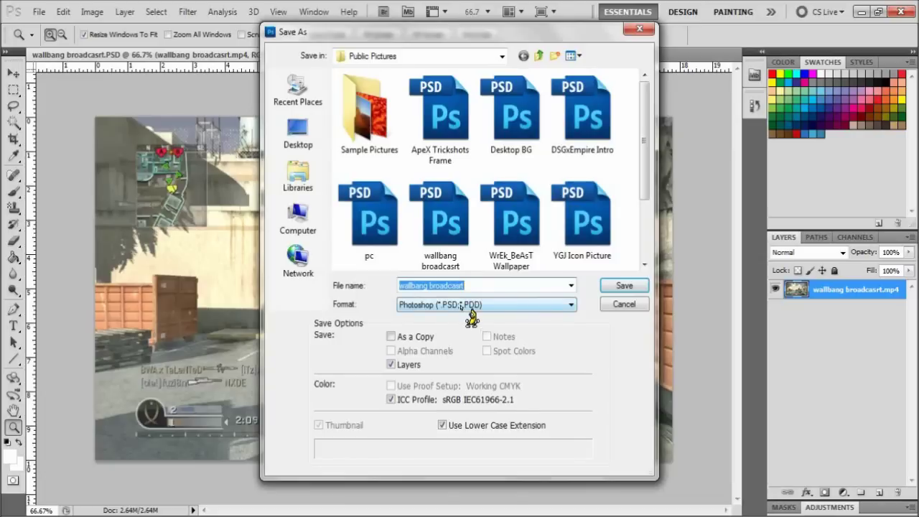
left_click(470, 308)
left_click(435, 457)
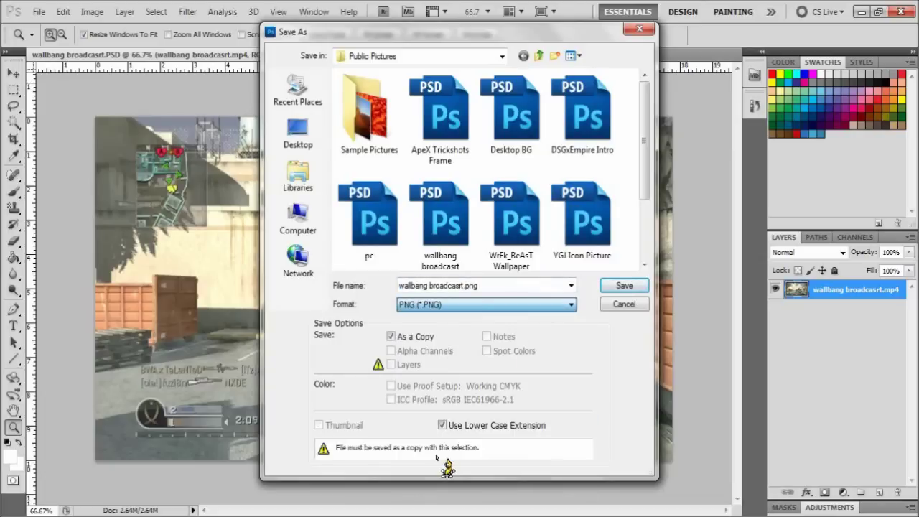
left_click(626, 285)
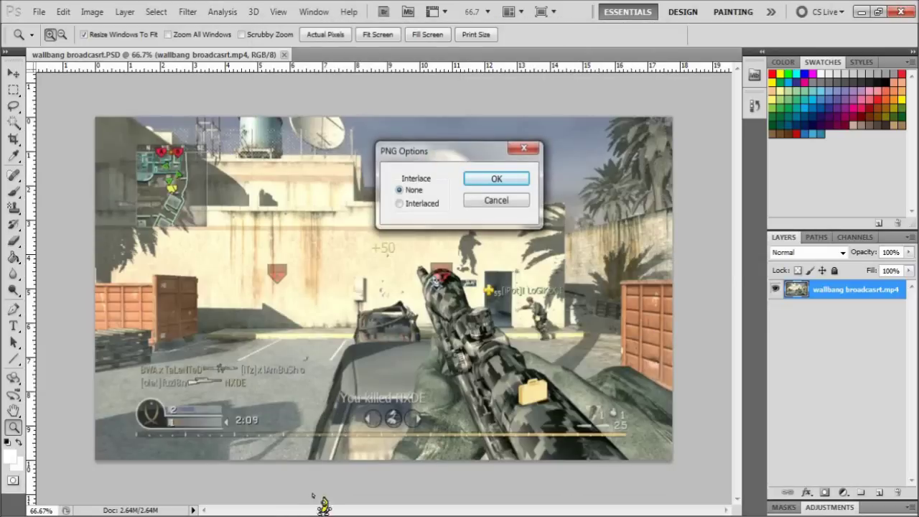
left_click(495, 181)
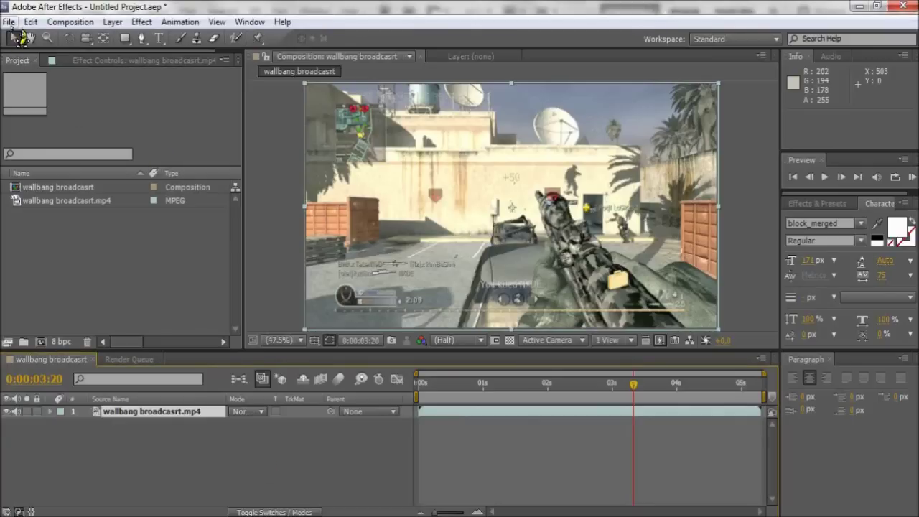
left_click(13, 21)
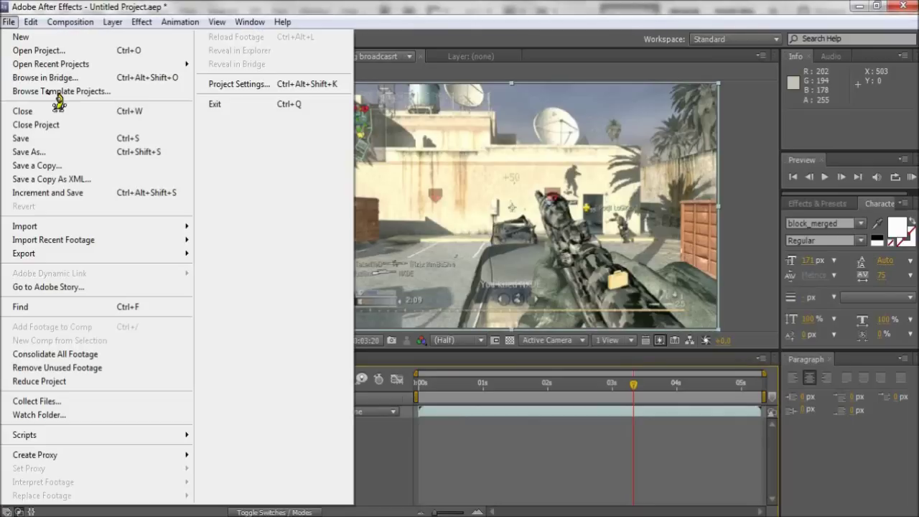
mouse_move(26, 226)
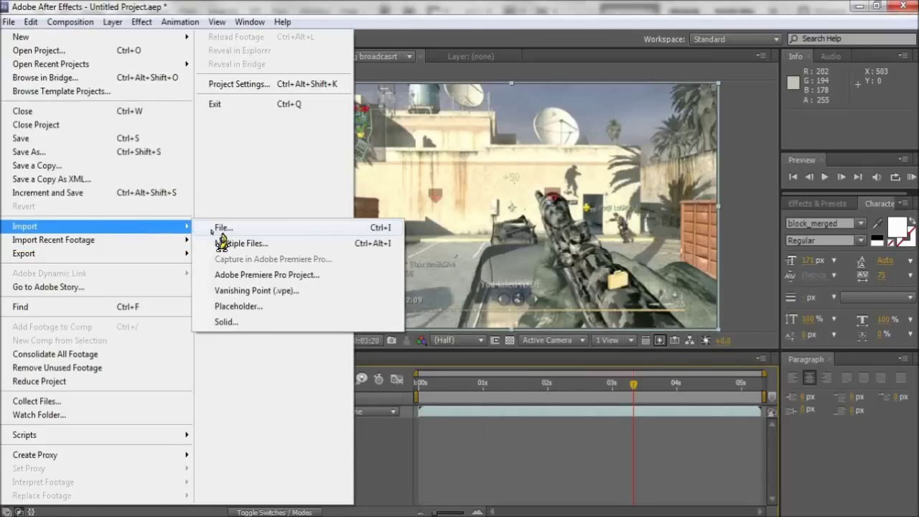
- Import wallbang broadcasrt.png from the Pictures folder into the project
left_click(212, 228)
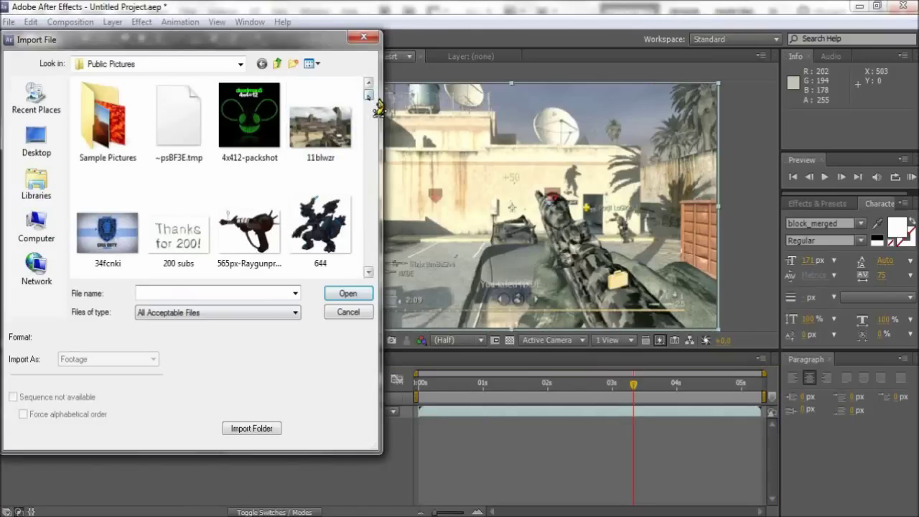
mouse_move(370, 96)
left_mouse_down()
mouse_move(366, 252)
mouse_move(366, 243)
left_mouse_up()
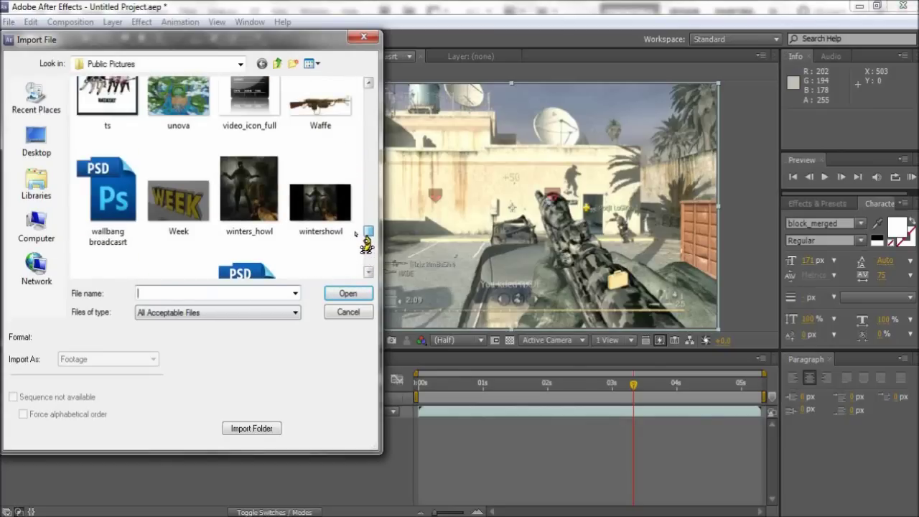
left_click_drag(366, 244, 370, 180)
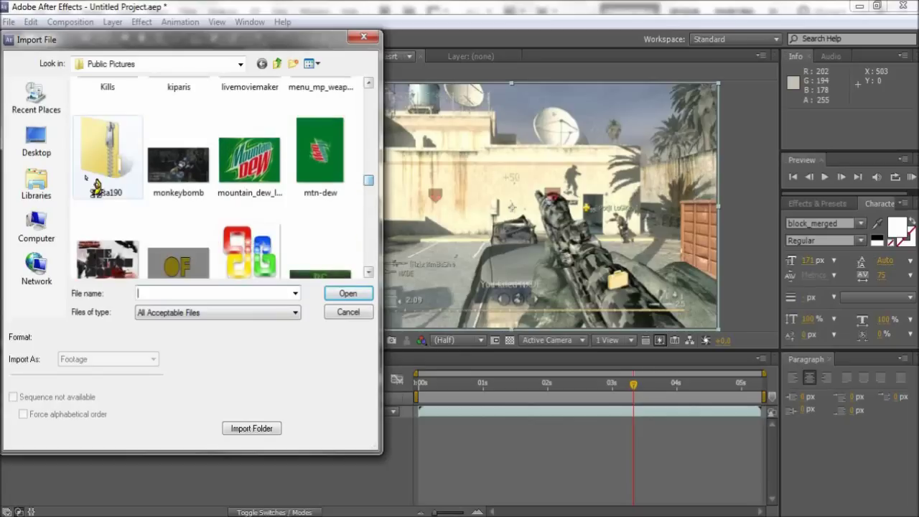
left_click(36, 185)
double_click(148, 134)
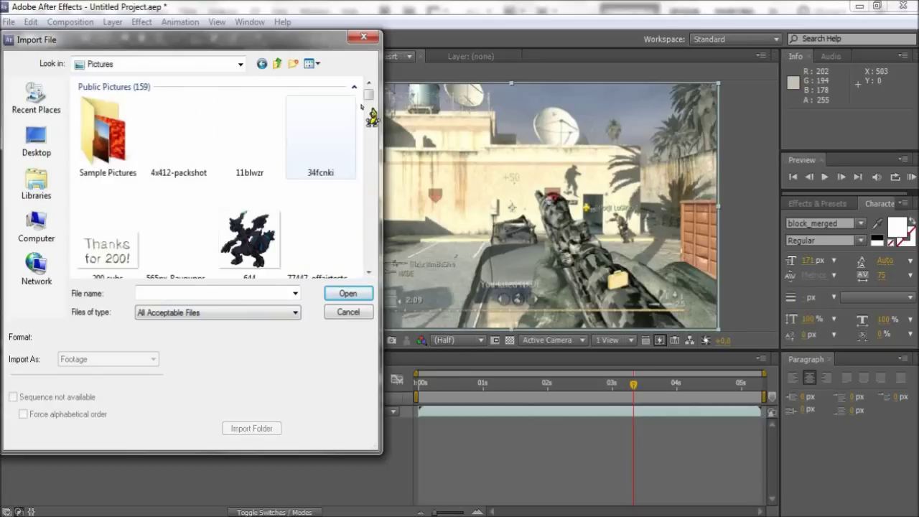
left_click_drag(368, 90, 368, 239)
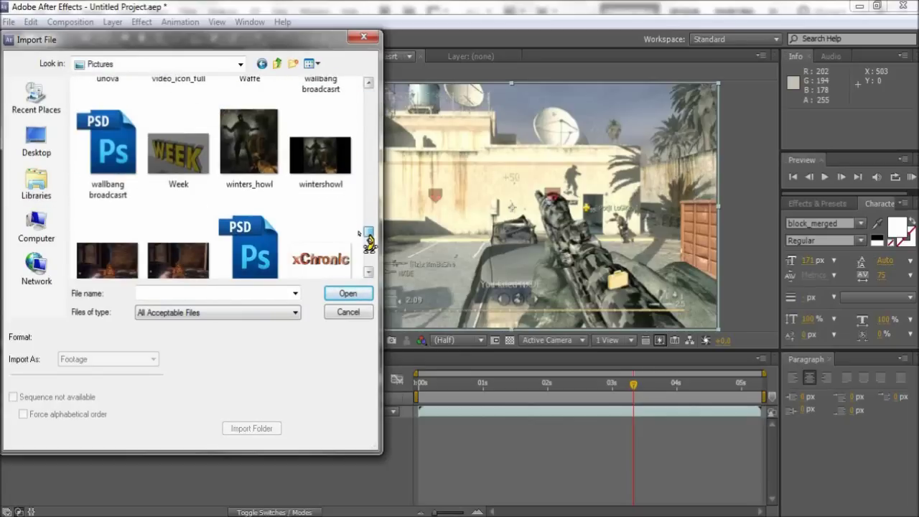
scroll(368, 241, "up", 2)
double_click(321, 150)
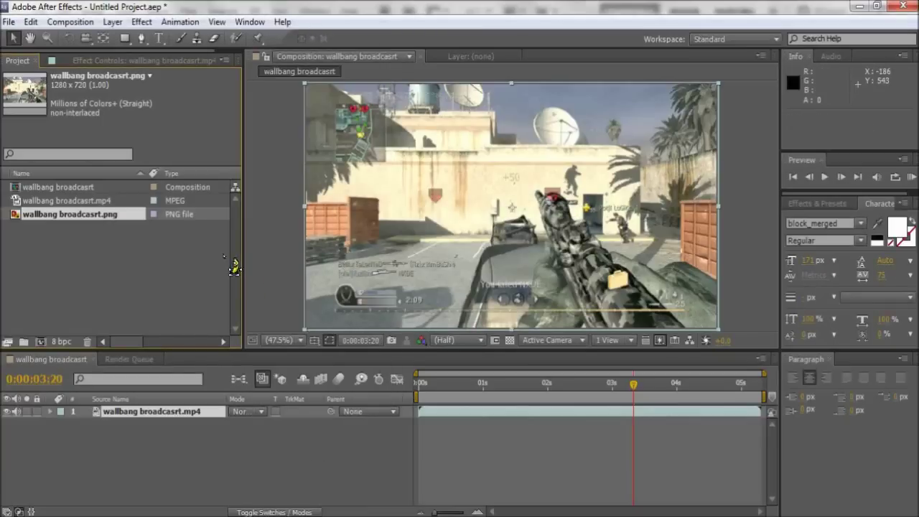
- Place the PNG as the top layer above the mp4, starting at the 3:20 frame
left_click_drag(113, 250, 184, 417)
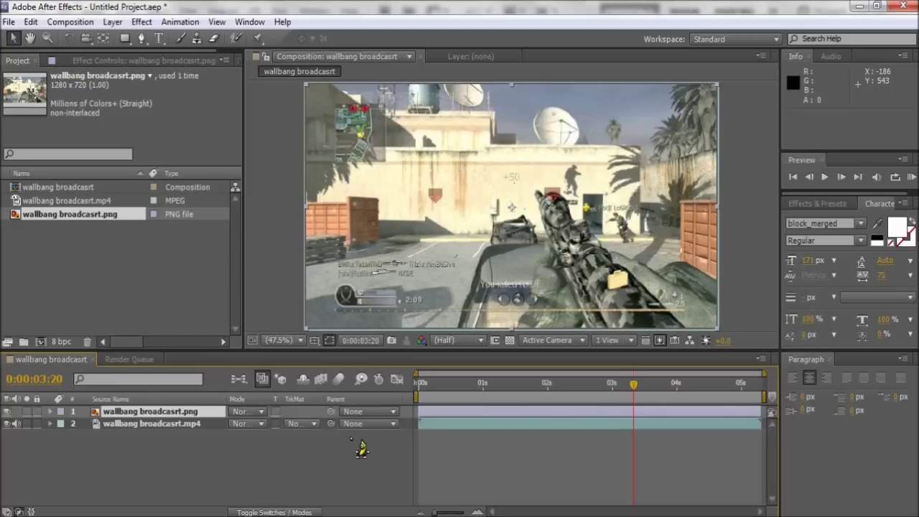
left_click(17, 422)
left_click(7, 411)
left_click_drag(459, 412, 672, 415)
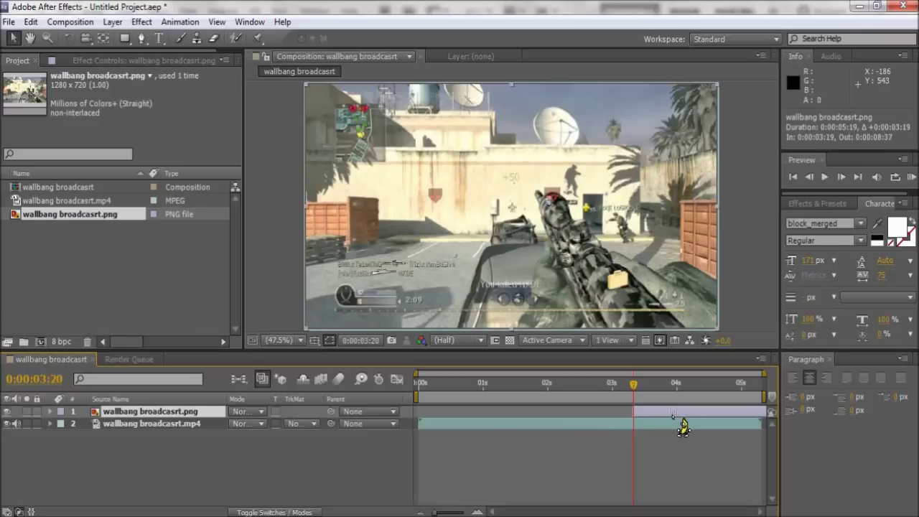